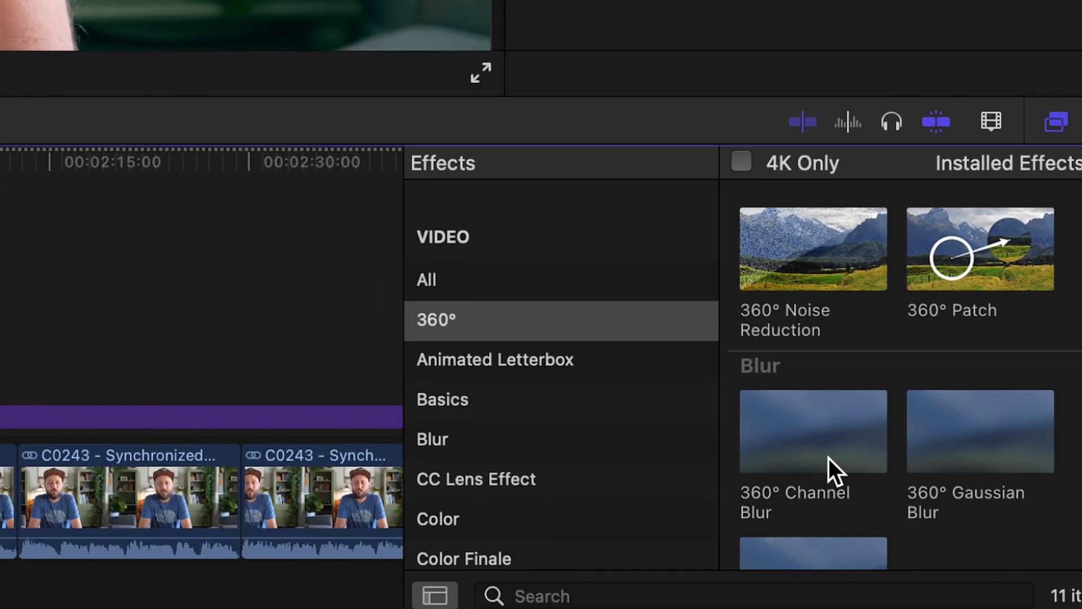
- Open an editable copy of the 360° Channel Blur effect in Motion
{"action": "right_click", "coordinate": [832, 460]}
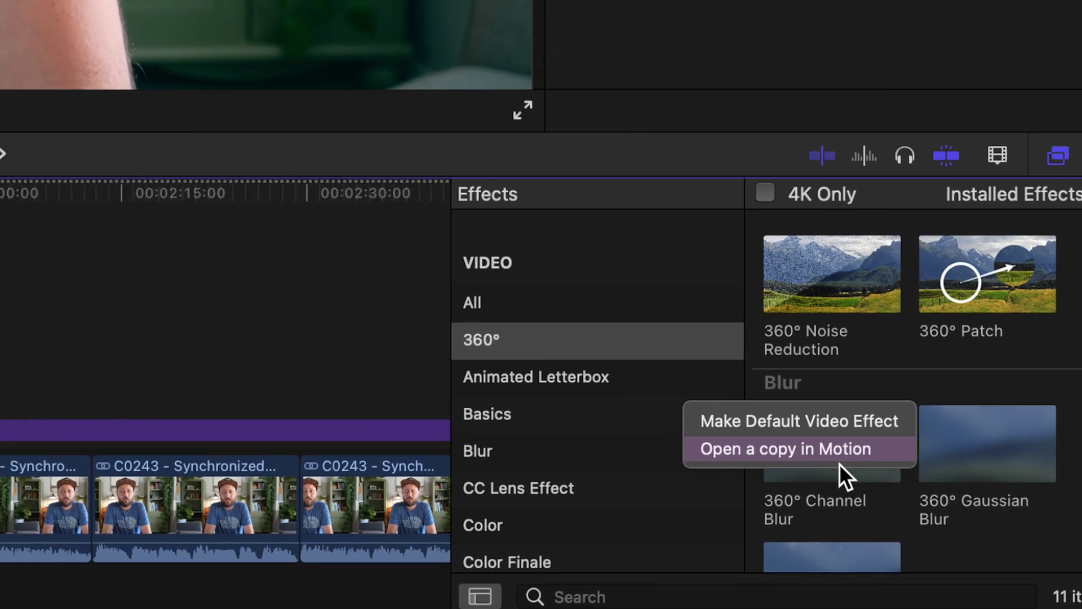
{"action": "left_click", "coordinate": [821, 450]}
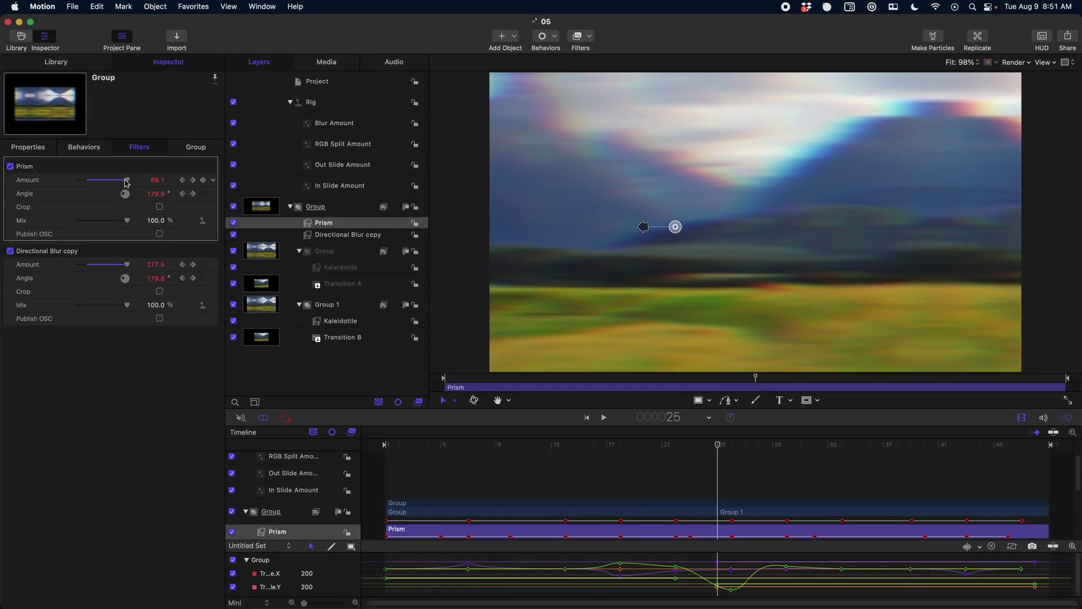
- Strengthen the Prism amount, adjust its direction on the canvas, and save the project as a new copy
{"action": "left_click_drag", "start_coordinate": [117, 186], "coordinate": [128, 180]}
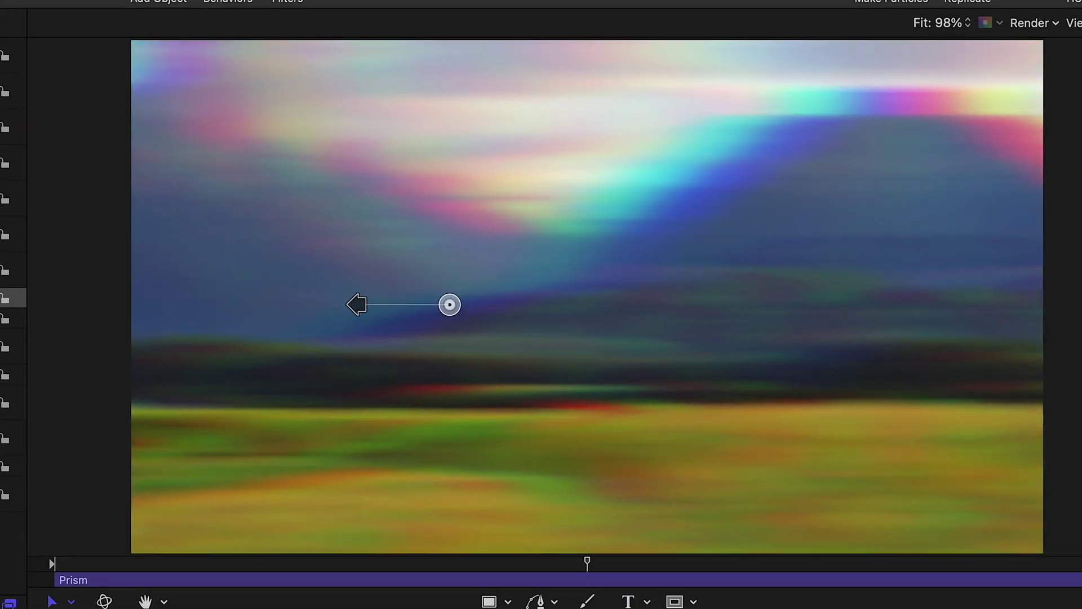
{"action": "left_click_drag", "start_coordinate": [356, 304], "coordinate": [248, 302]}
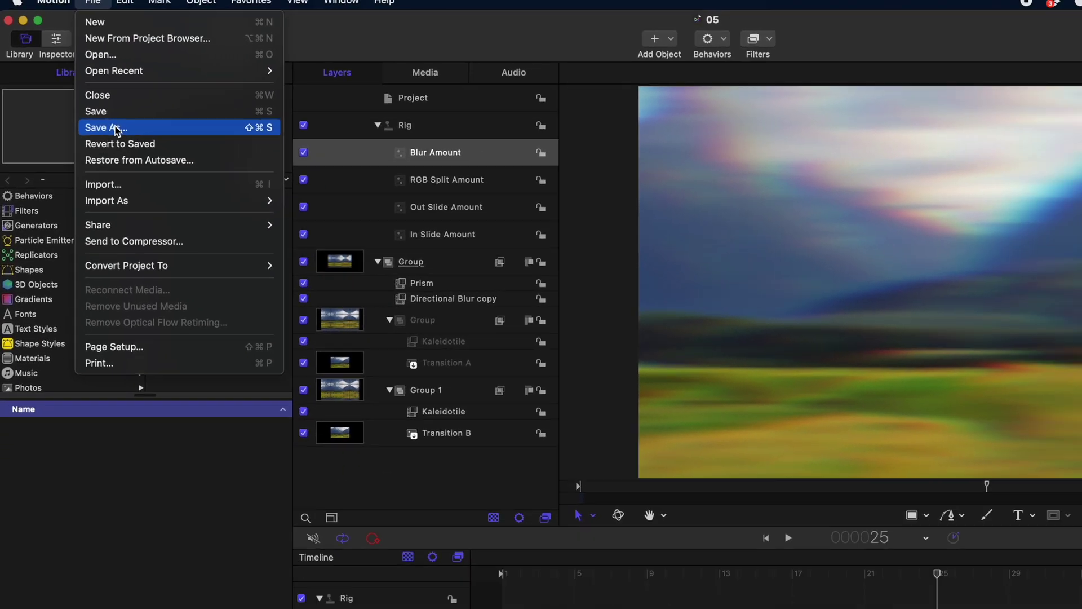
{"action": "left_click", "coordinate": [151, 157]}
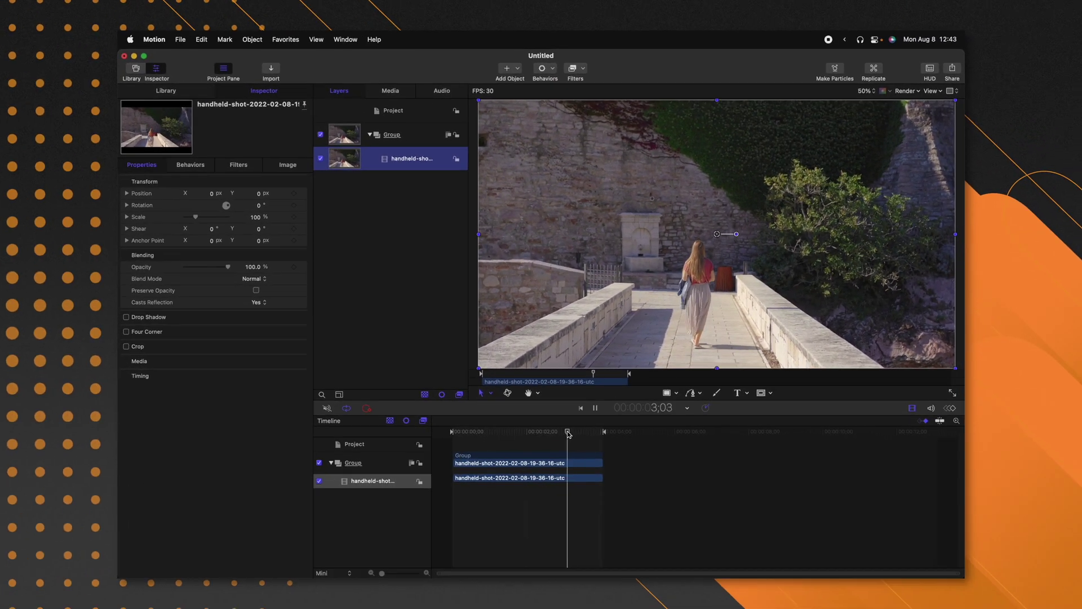
- Stop playback, return to the start, and select the handheld-shot clip layer
{"action": "left_click", "coordinate": [254, 423]}
{"action": "key", "text": "space"}
{"action": "key", "text": "Home"}
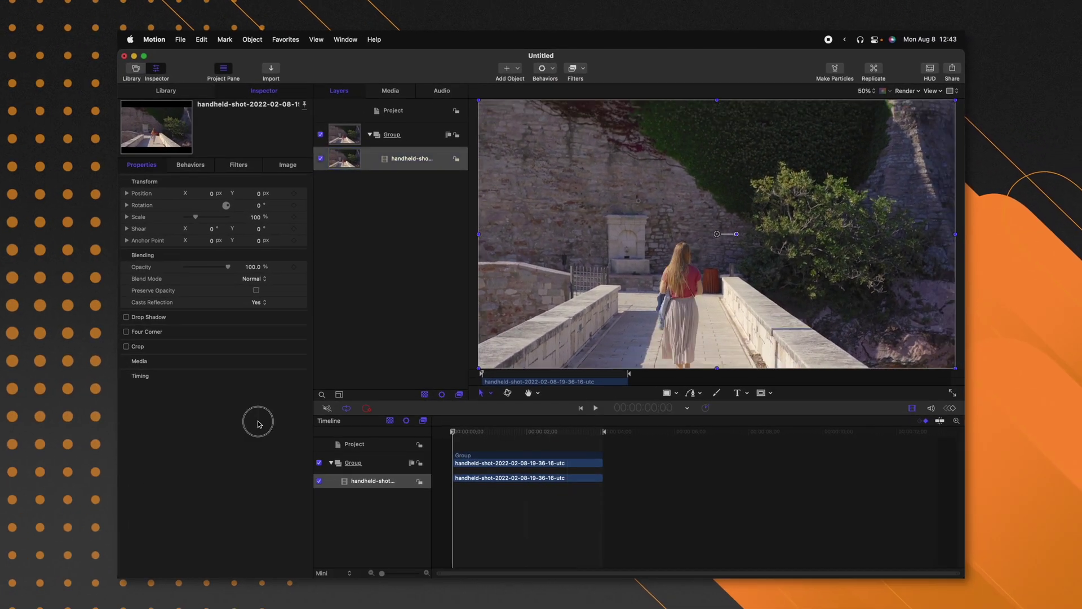
{"action": "left_click", "coordinate": [409, 186]}
{"action": "left_click", "coordinate": [420, 163]}
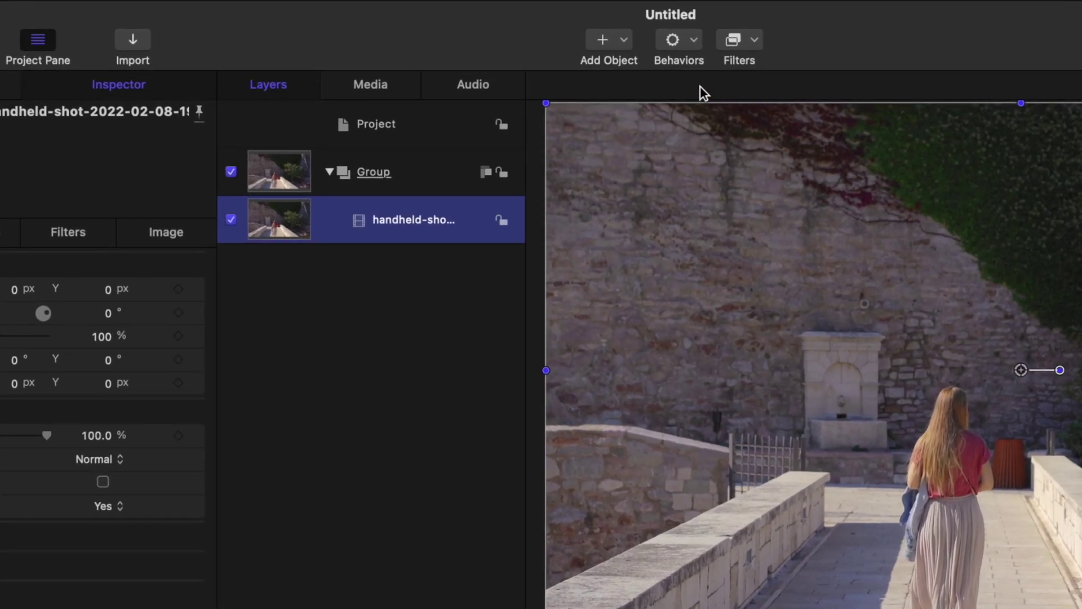
- Apply the Stabilize behavior to the clip and analyze its camera movement
{"action": "left_click", "coordinate": [693, 40]}
{"action": "mouse_move", "coordinate": [714, 131]}
{"action": "left_click", "coordinate": [852, 170]}
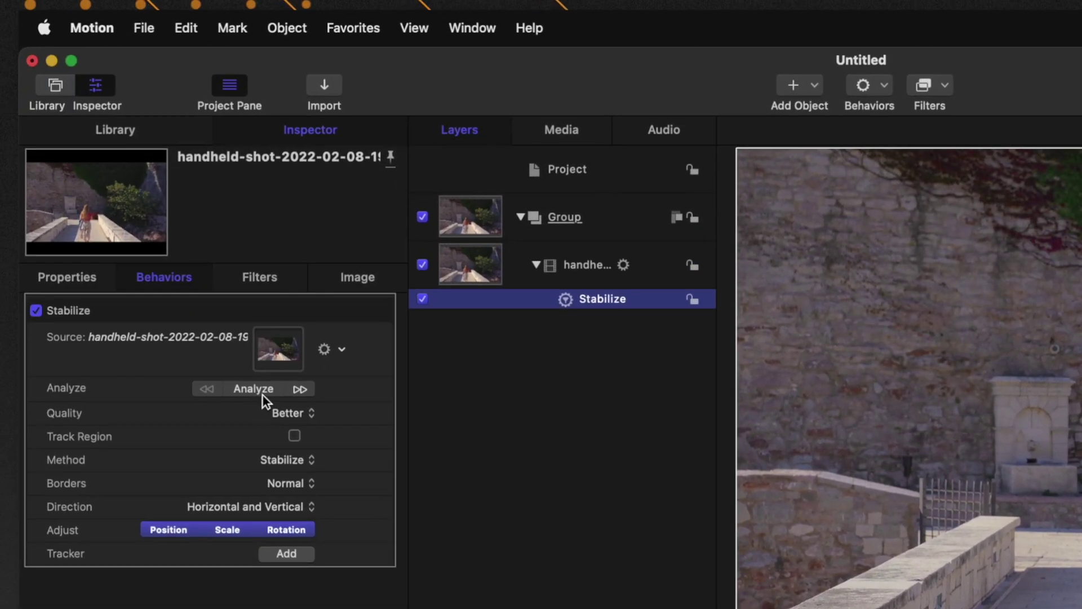
{"action": "left_click", "coordinate": [263, 395]}
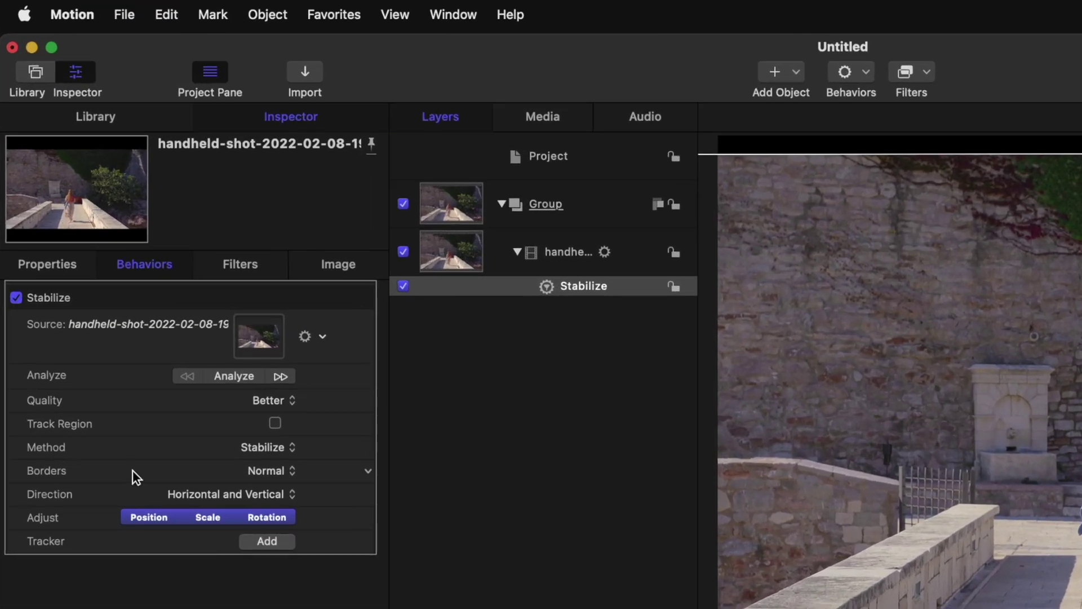
- Set Borders to Zoom, enable Track Region over the upper stone wall, and reanalyze
{"action": "left_click", "coordinate": [249, 471]}
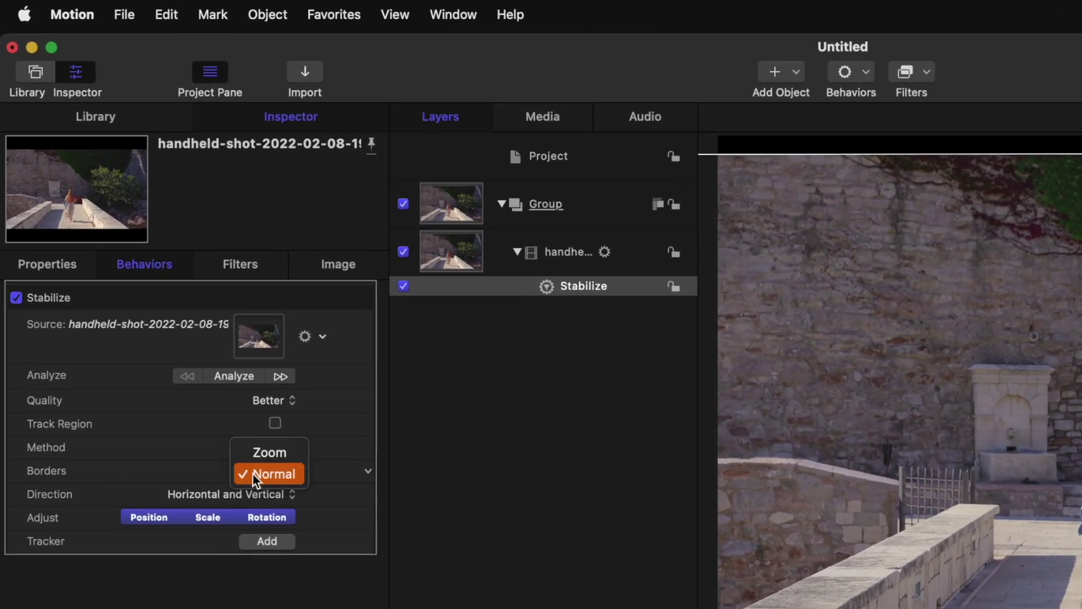
{"action": "left_click", "coordinate": [259, 449]}
{"action": "left_click_drag", "start_coordinate": [496, 444], "coordinate": [526, 451]}
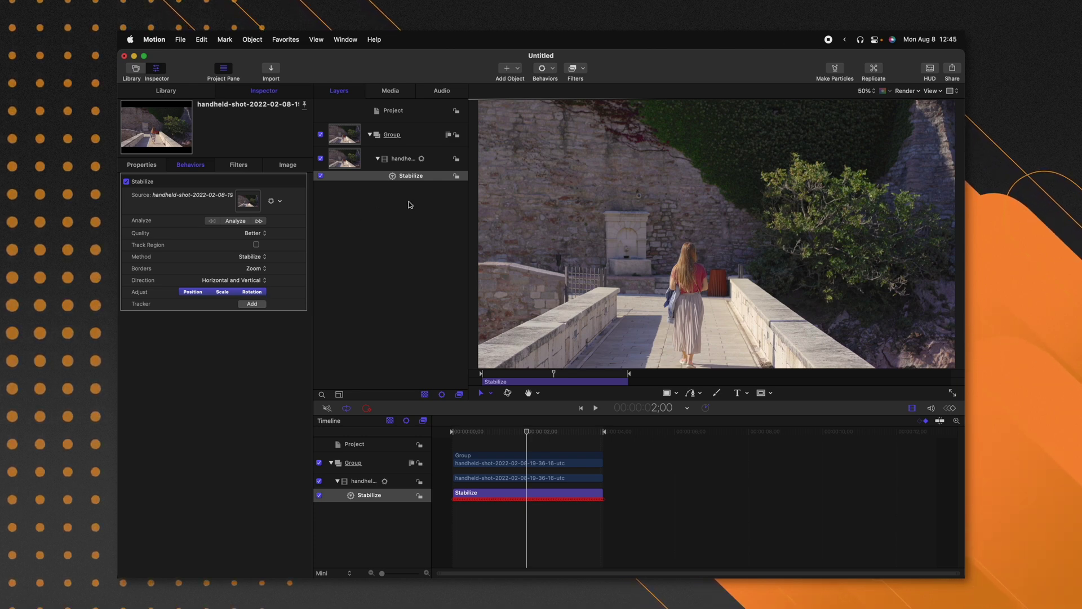
{"action": "left_click", "coordinate": [257, 245]}
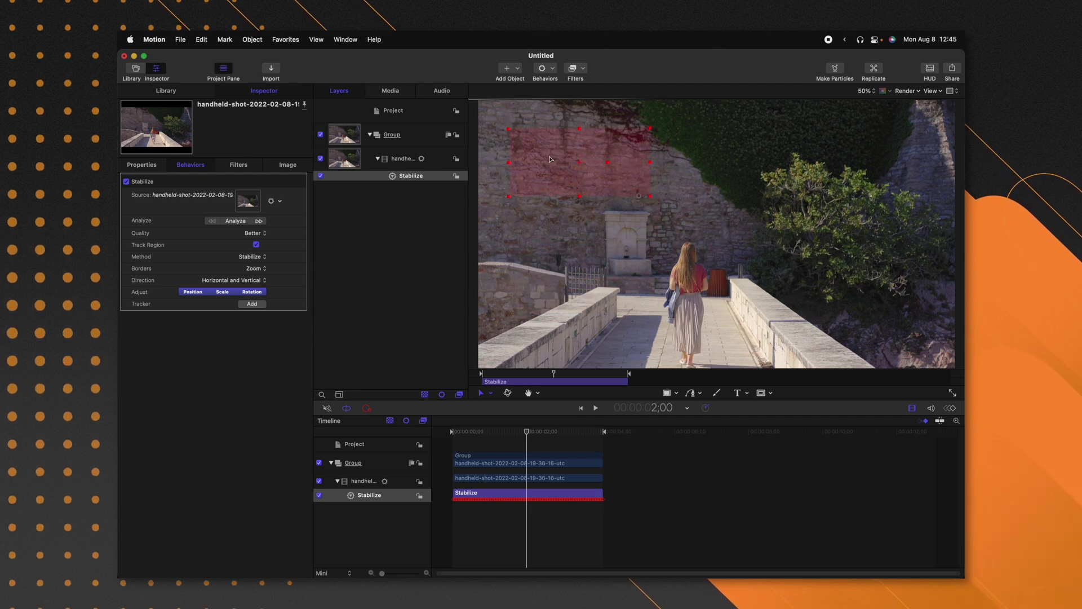
{"action": "left_click", "coordinate": [236, 221]}
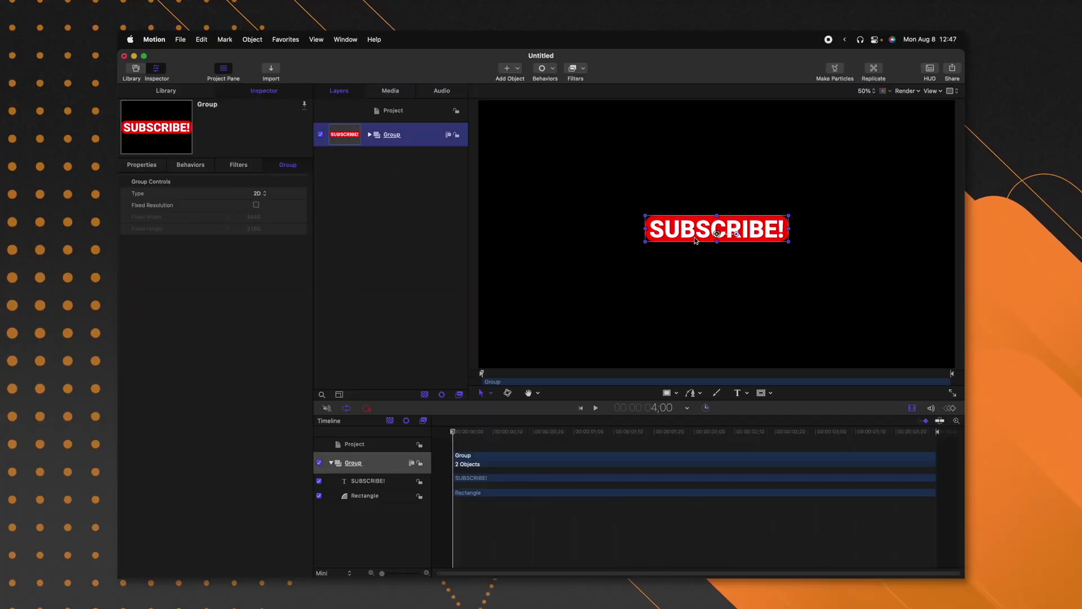
- Keyframe the SUBSCRIBE! group's scale at 0% at the start and 100% later
{"action": "left_click", "coordinate": [142, 165]}
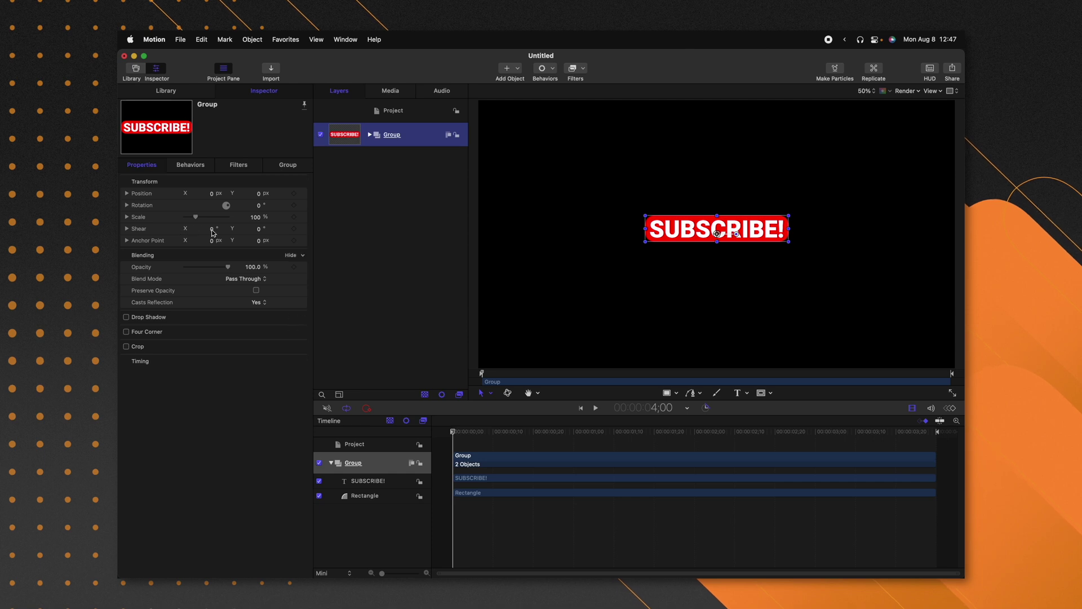
{"action": "left_click_drag", "start_coordinate": [195, 216], "coordinate": [160, 215]}
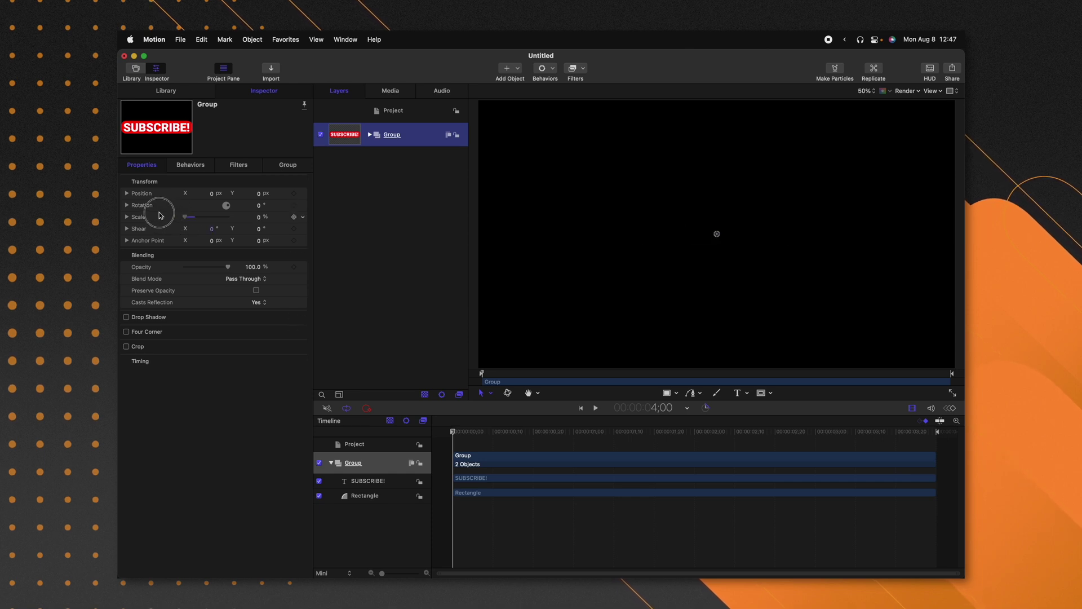
{"action": "left_click", "coordinate": [461, 434]}
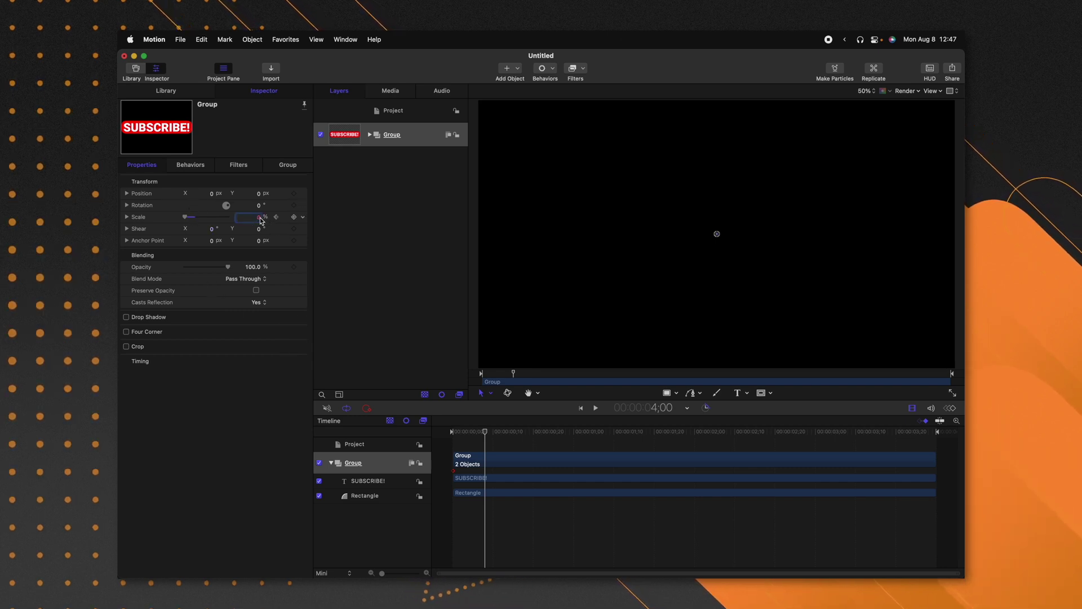
{"action": "key", "text": "Return"}
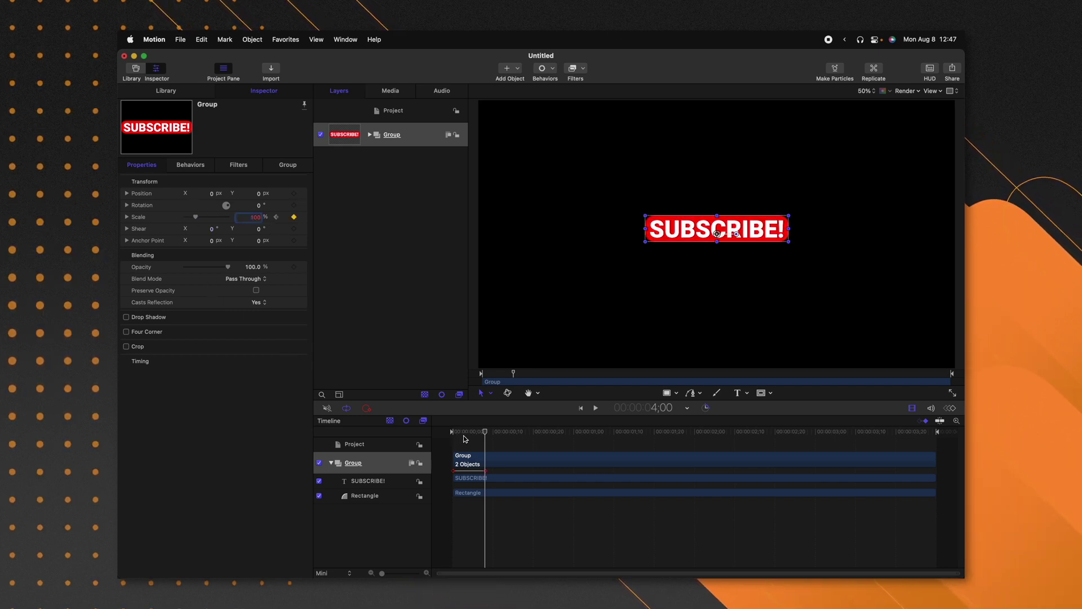
- Play the scale-up animation from the start a few times and show its keyframe curves
{"action": "left_click_drag", "start_coordinate": [464, 439], "coordinate": [448, 433]}
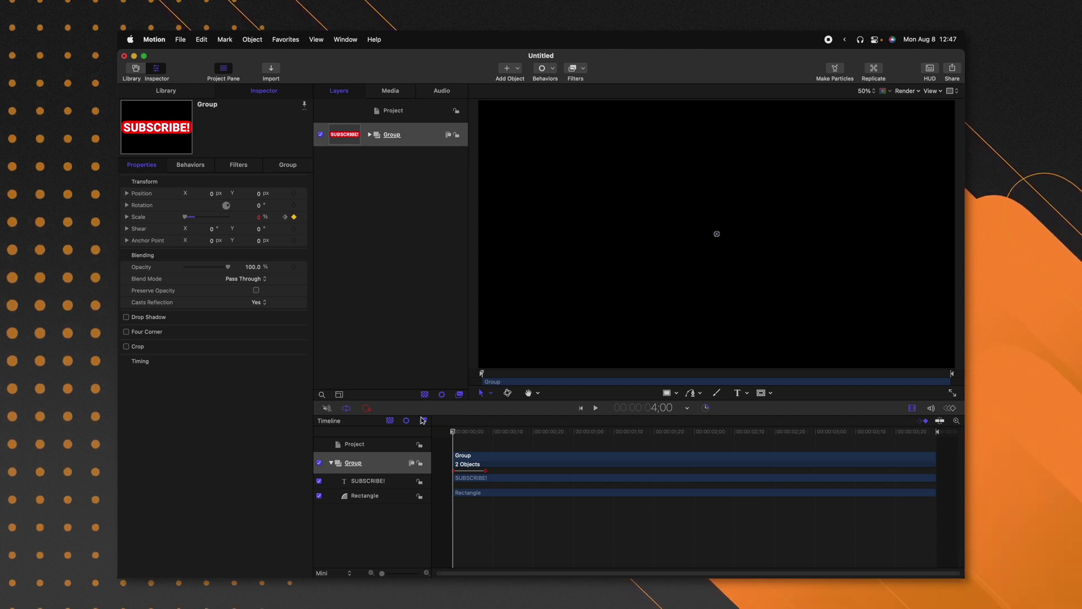
{"action": "key", "text": "space"}
{"action": "key", "text": "space"}
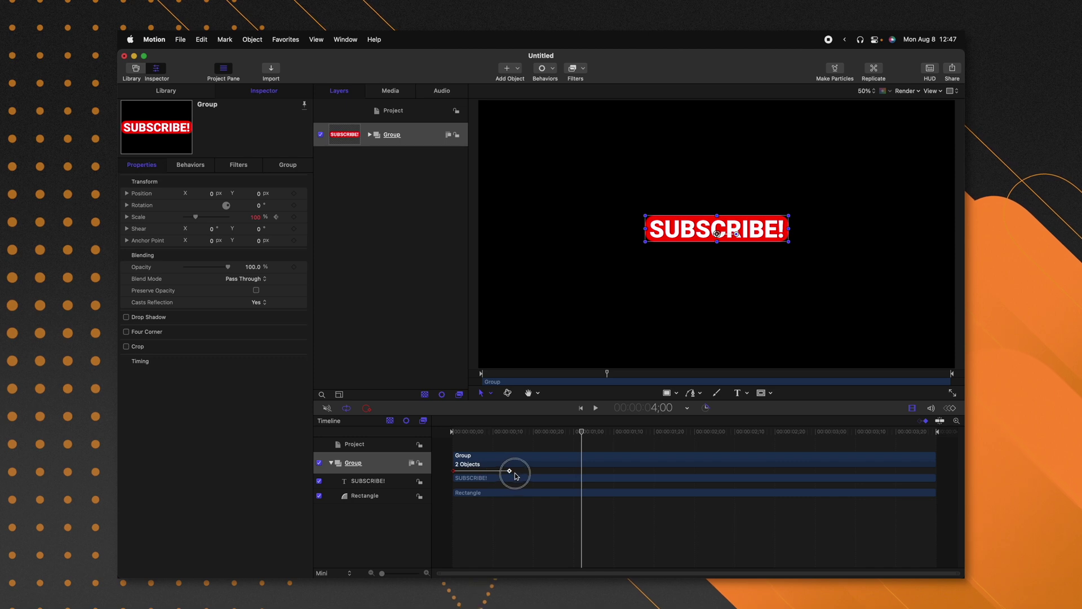
{"action": "key", "text": "space"}
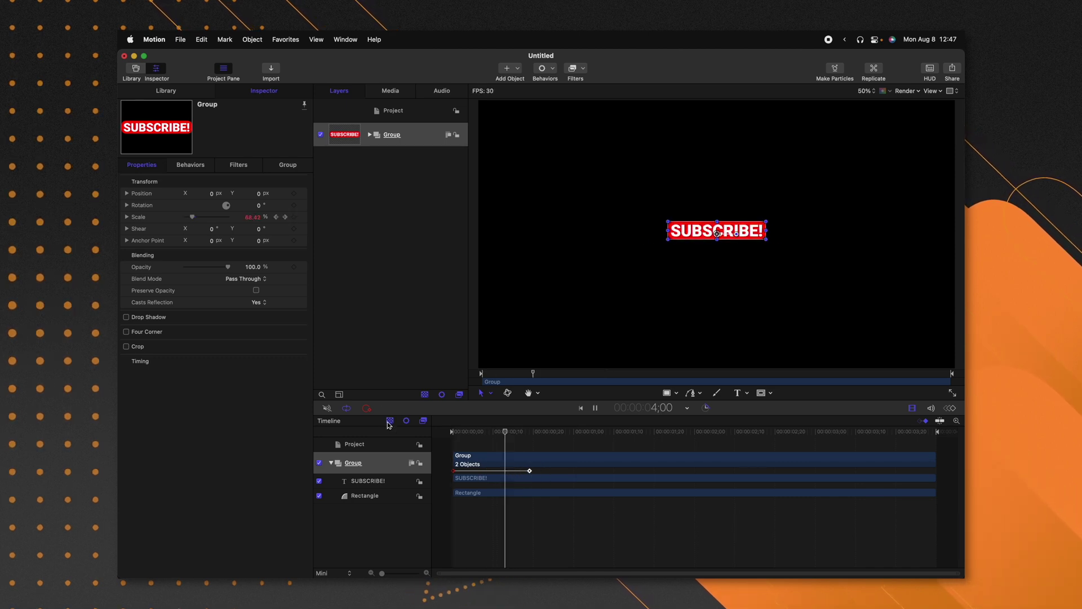
{"action": "key", "text": "space"}
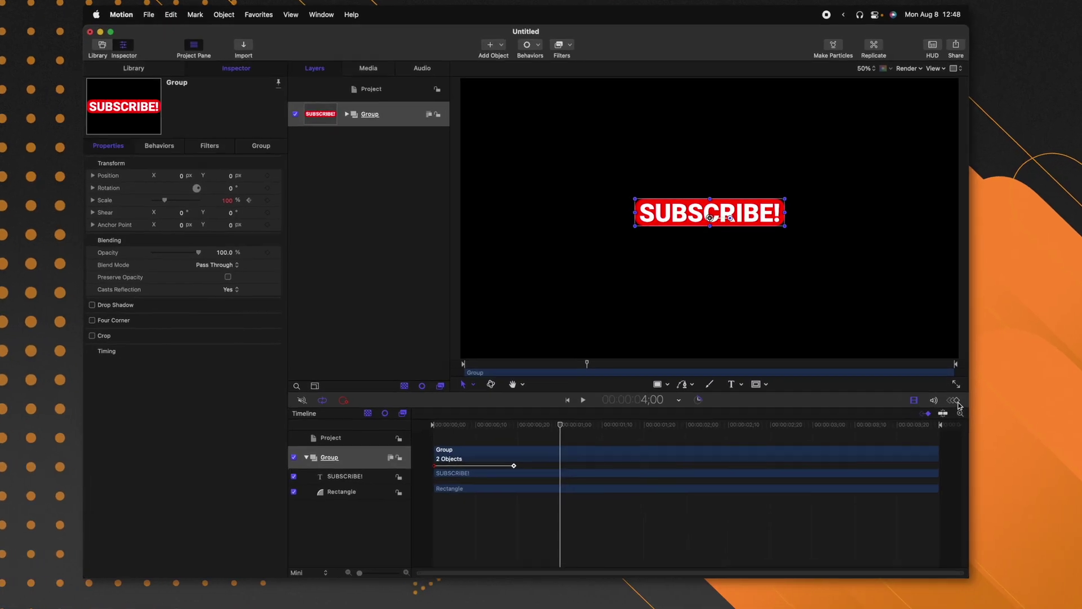
{"action": "left_click", "coordinate": [957, 402]}
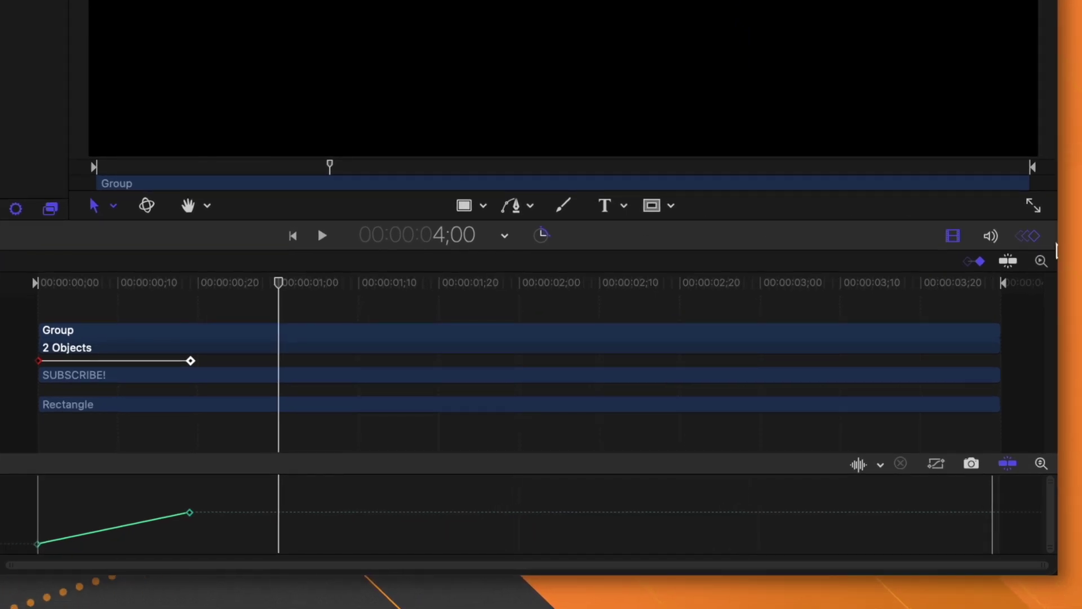
- Enlarge the keyframe curve area and play the animation from the start
{"action": "left_click", "coordinate": [962, 242]}
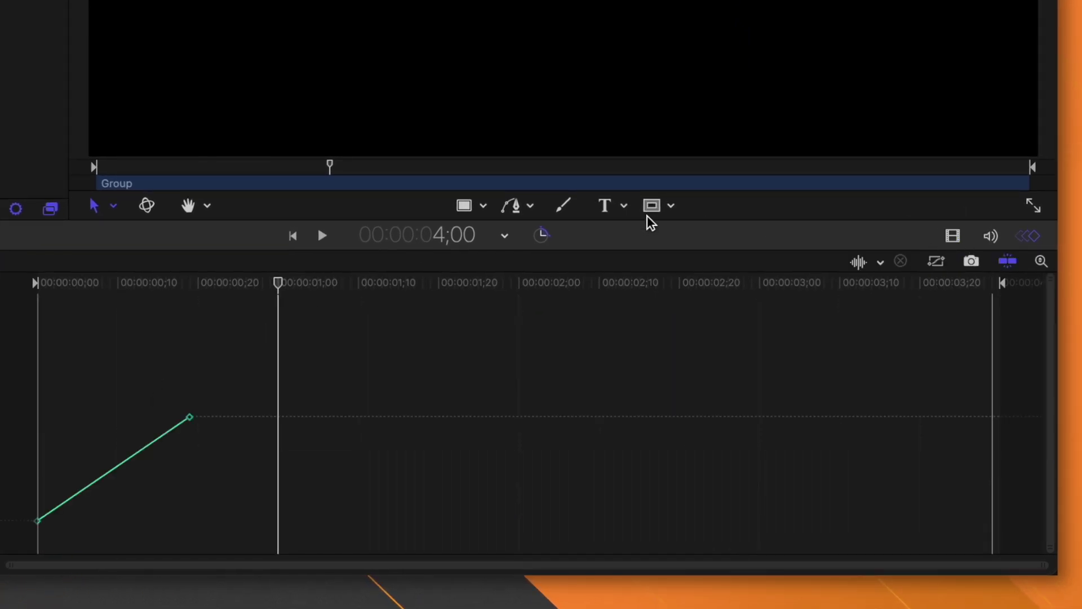
{"action": "left_click_drag", "start_coordinate": [643, 242], "coordinate": [640, 77]}
{"action": "left_click", "coordinate": [133, 138]}
{"action": "left_click_drag", "start_coordinate": [135, 144], "coordinate": [19, 169]}
{"action": "key", "text": "space"}
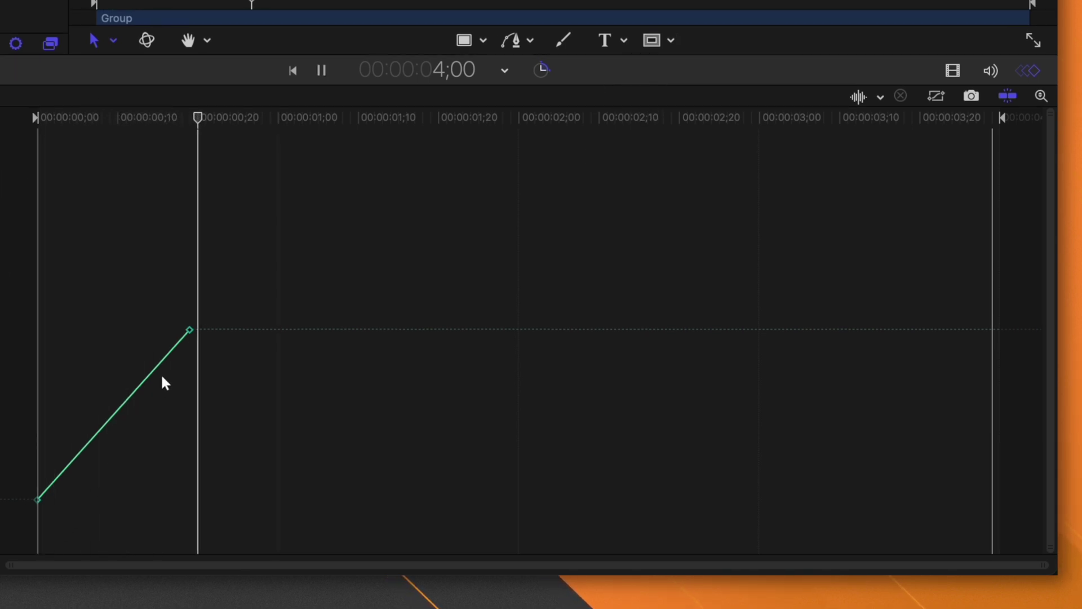
{"action": "key", "text": "space"}
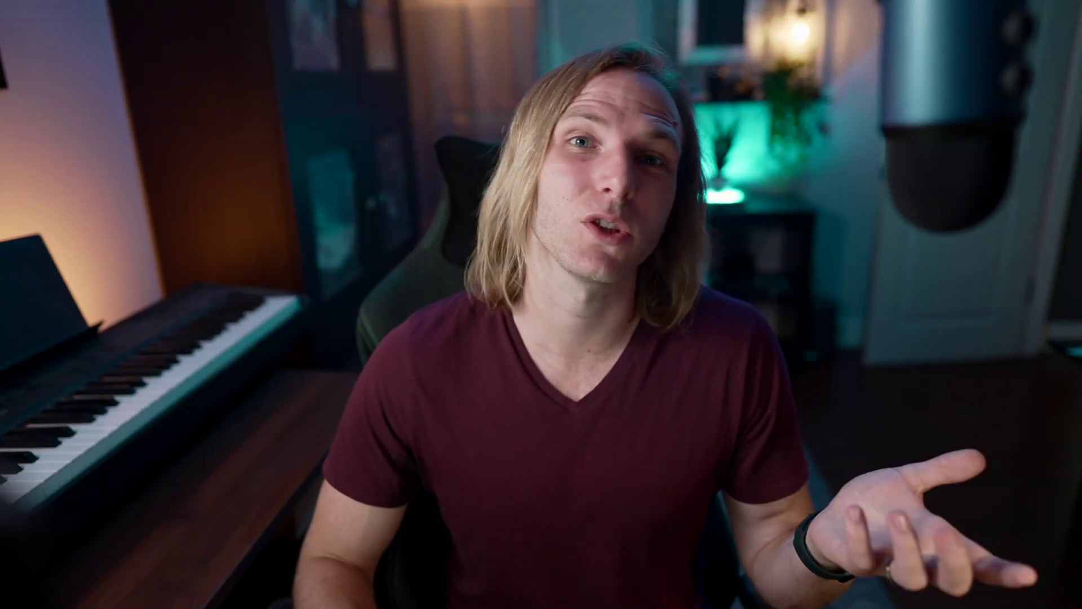
- Make the end scale keyframe Bezier and drag its handle to ease into 100%
{"action": "left_click", "coordinate": [189, 329]}
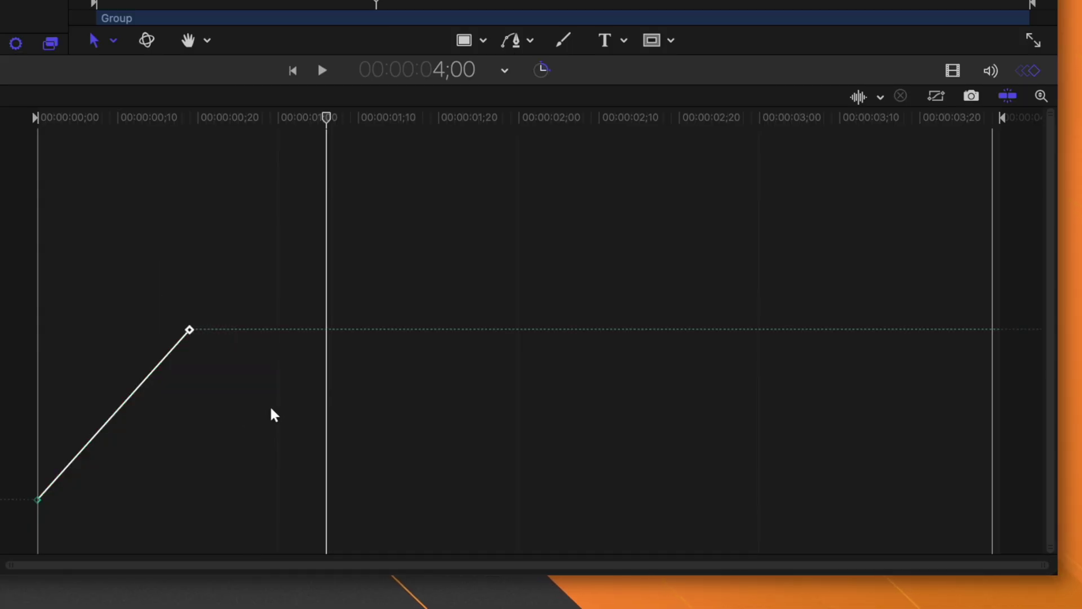
{"action": "right_click", "coordinate": [190, 331]}
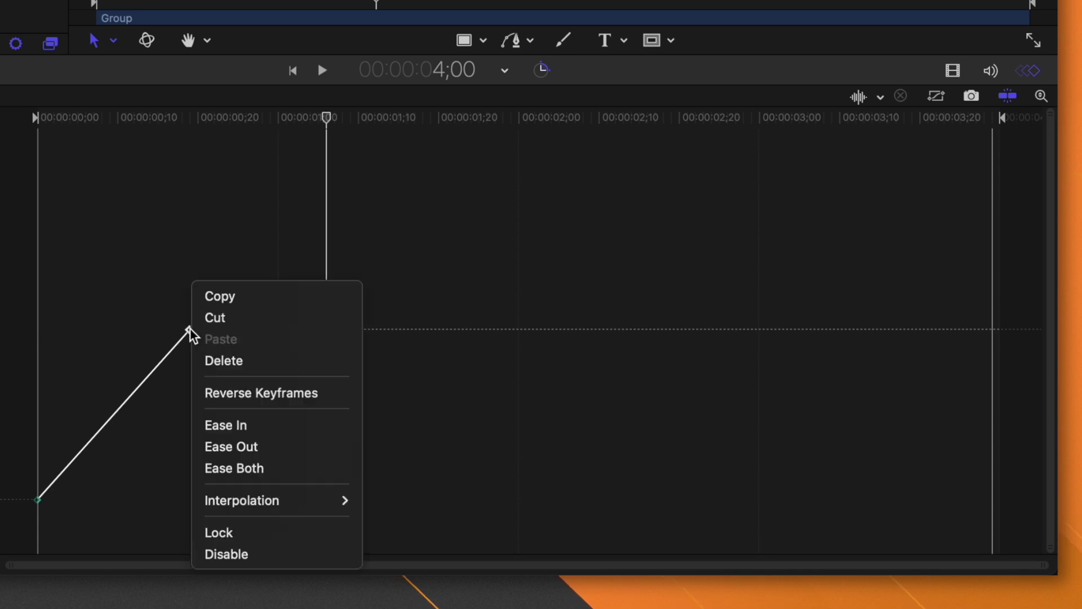
{"action": "mouse_move", "coordinate": [240, 502]}
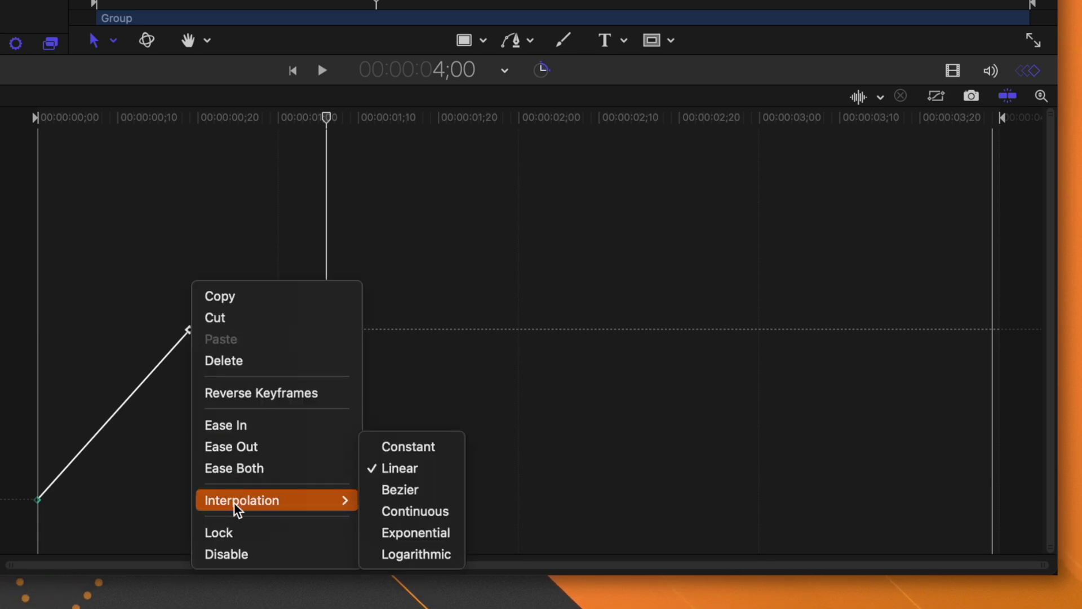
{"action": "left_click", "coordinate": [412, 490]}
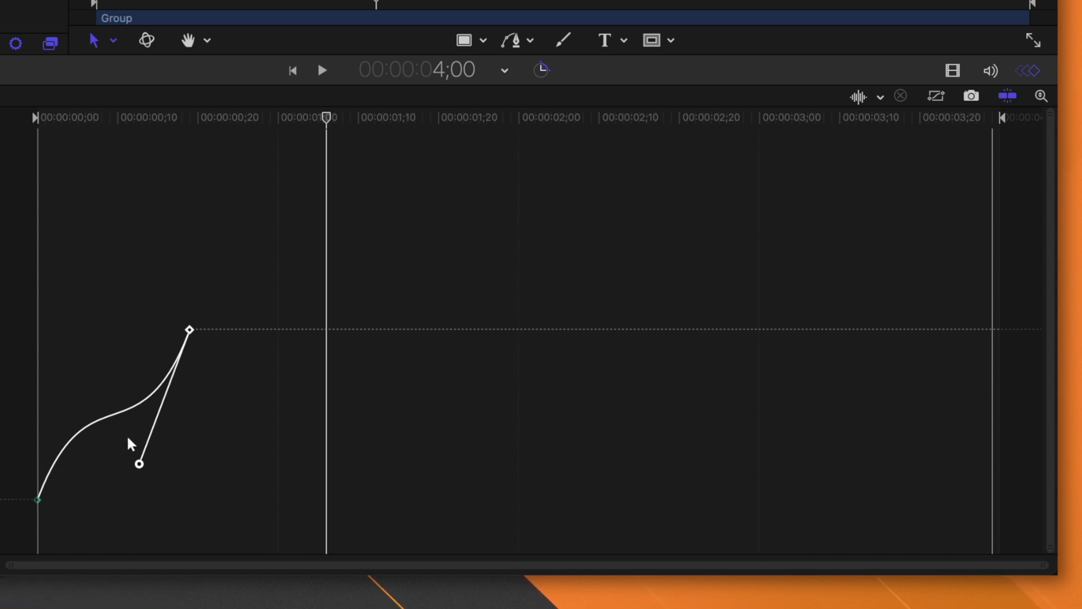
{"action": "left_click_drag", "start_coordinate": [139, 465], "coordinate": [66, 337]}
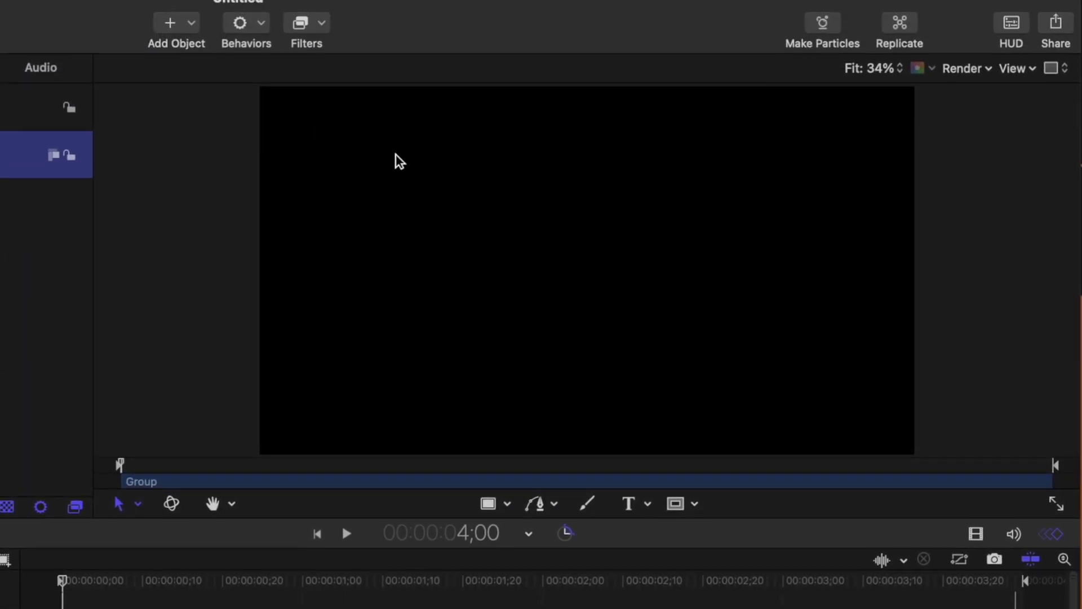
- Play back the eased SUBSCRIBE! animation and return to its start
{"action": "key", "text": "space"}
{"action": "left_click", "coordinate": [62, 581]}
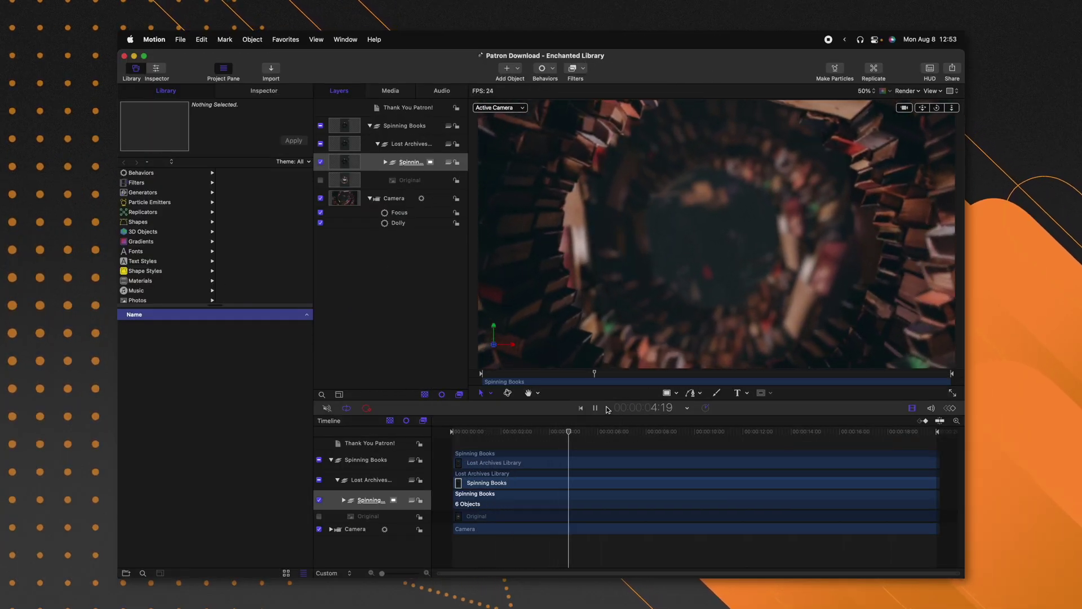
- Stop playback, add a Top view beside the camera view, and scrub through the library camera move
{"action": "key", "text": "space"}
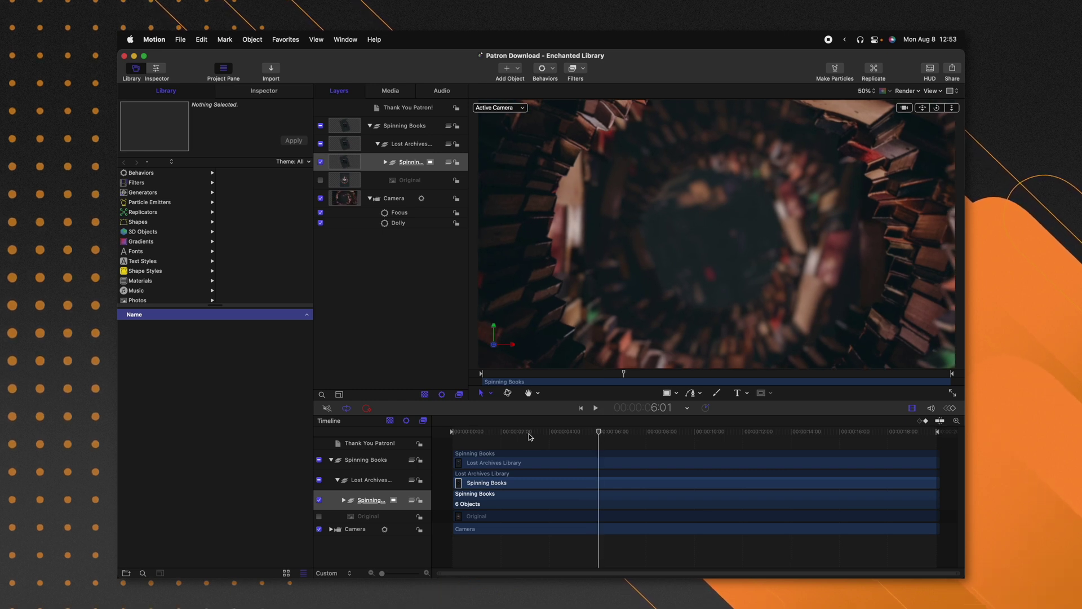
{"action": "left_click", "coordinate": [470, 436]}
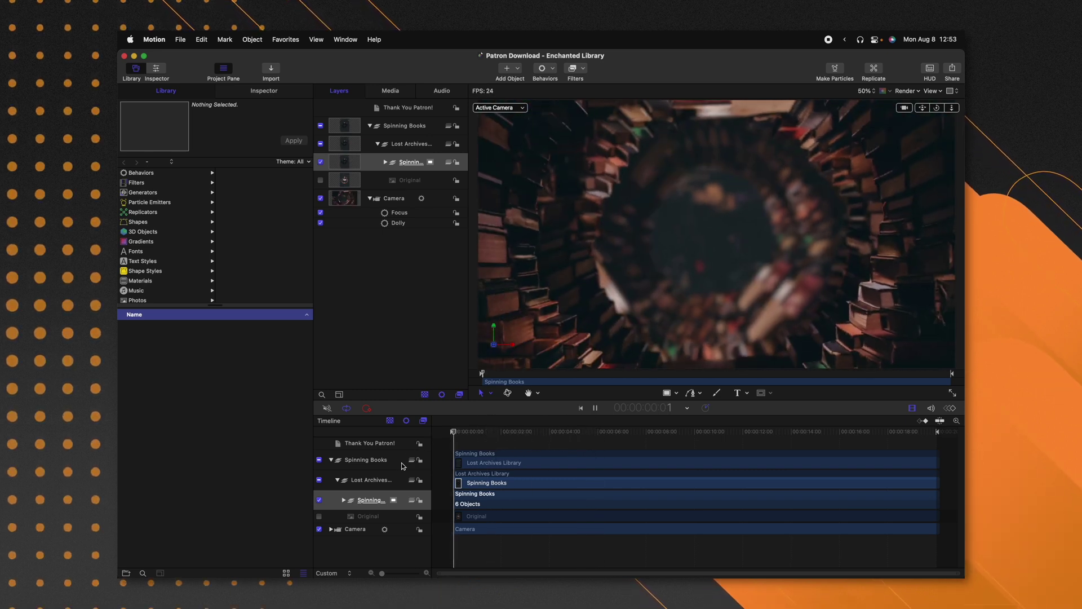
{"action": "left_click", "coordinate": [951, 103]}
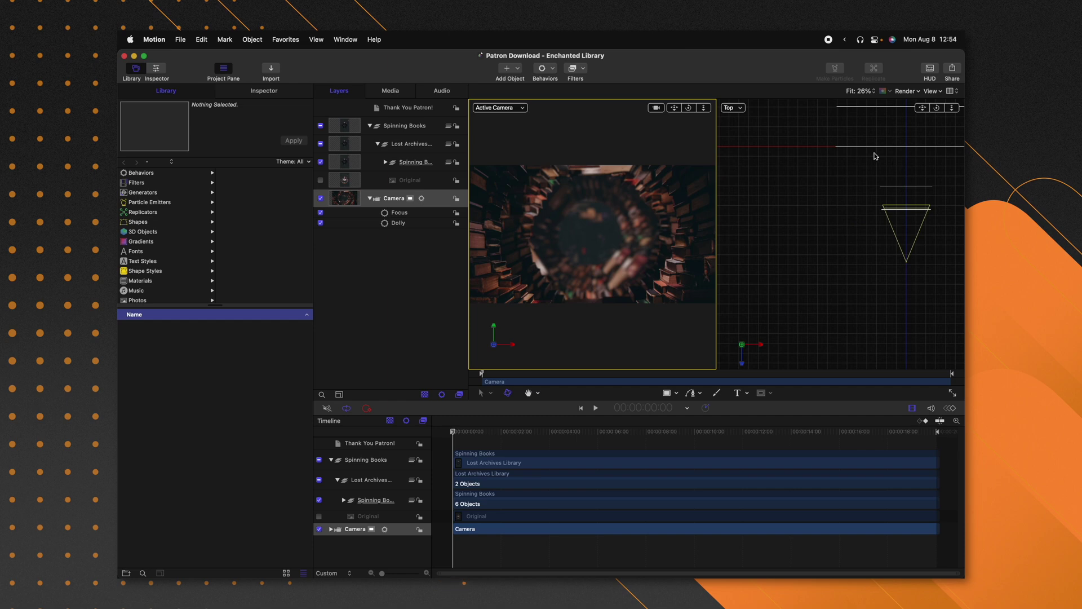
{"action": "left_click_drag", "start_coordinate": [519, 432], "coordinate": [689, 432]}
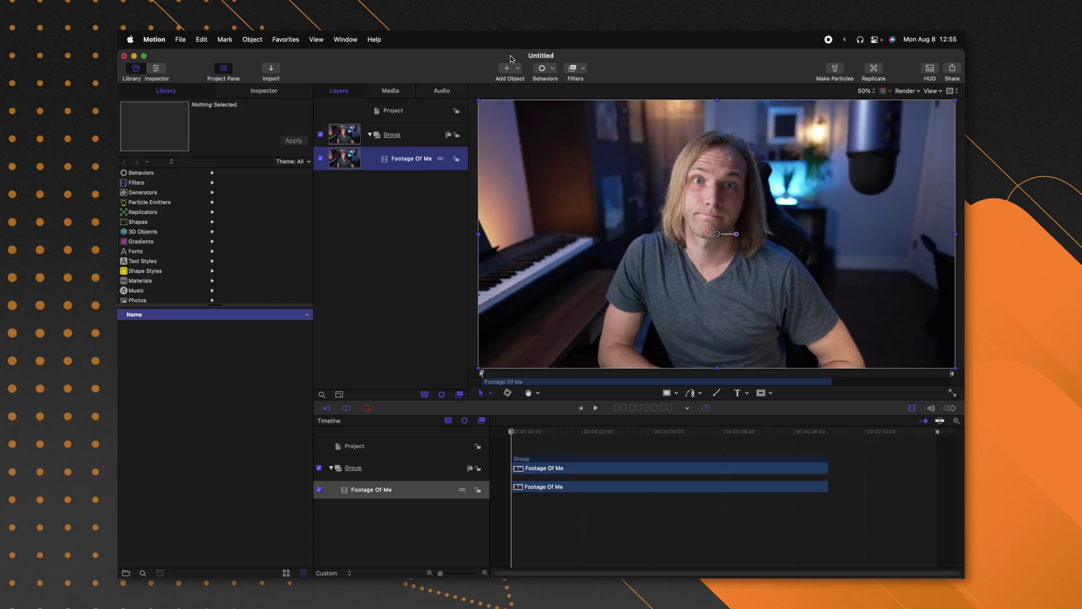
- Add a camera, switch the groups to 3D, and show the camera's transform properties
{"action": "left_click", "coordinate": [521, 97]}
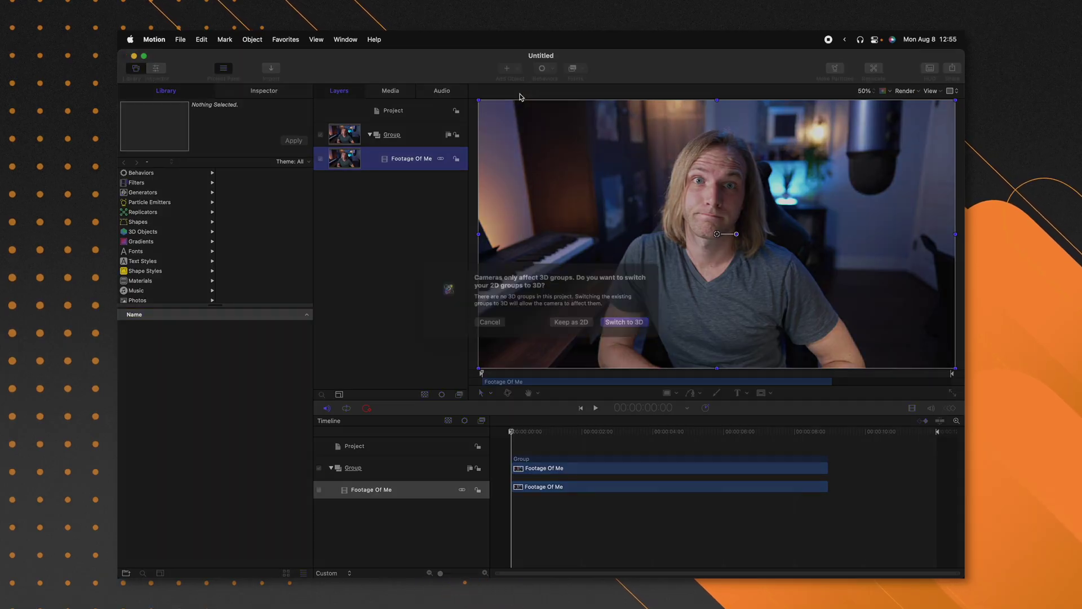
{"action": "left_click", "coordinate": [631, 338]}
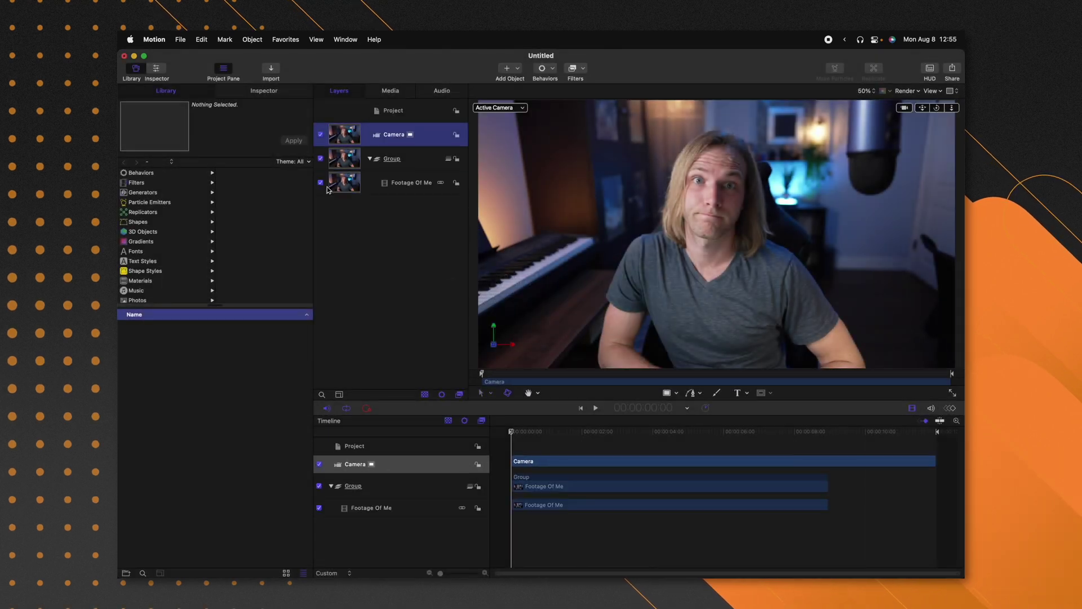
{"action": "left_click", "coordinate": [283, 94]}
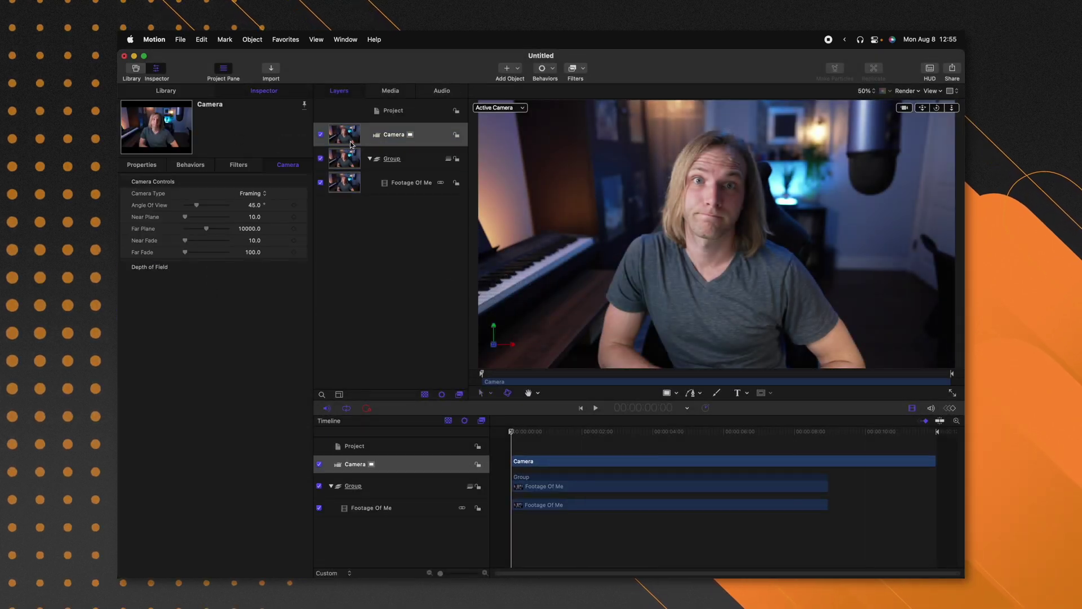
{"action": "left_click", "coordinate": [139, 168]}
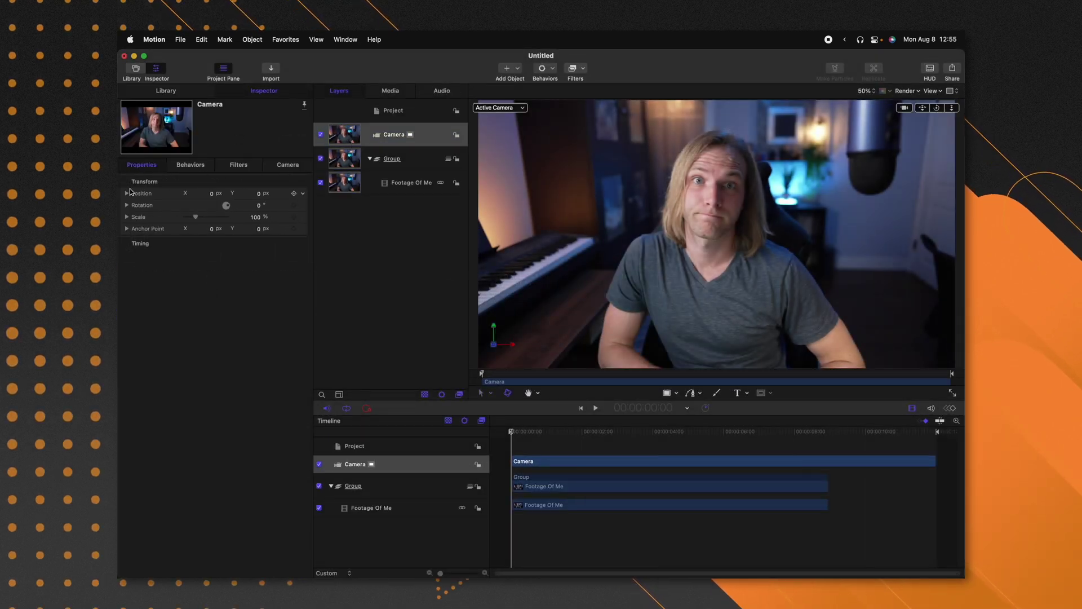
{"action": "left_click_drag", "start_coordinate": [212, 196], "coordinate": [214, 196]}
{"action": "key", "text": "super+z"}
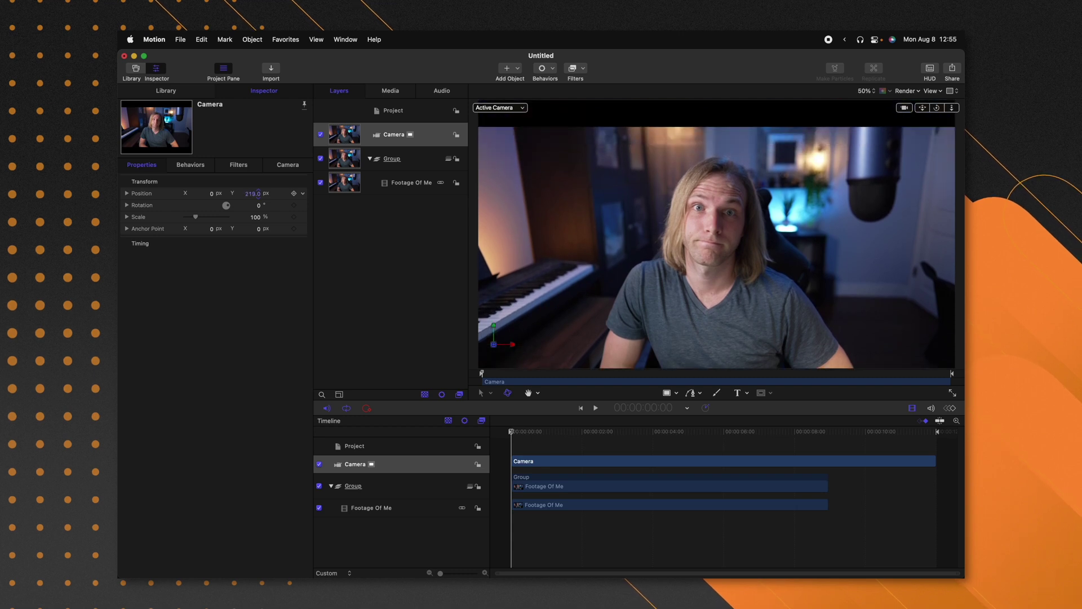
- Attach a Track parameter behavior to the camera's Position
{"action": "left_click", "coordinate": [304, 194]}
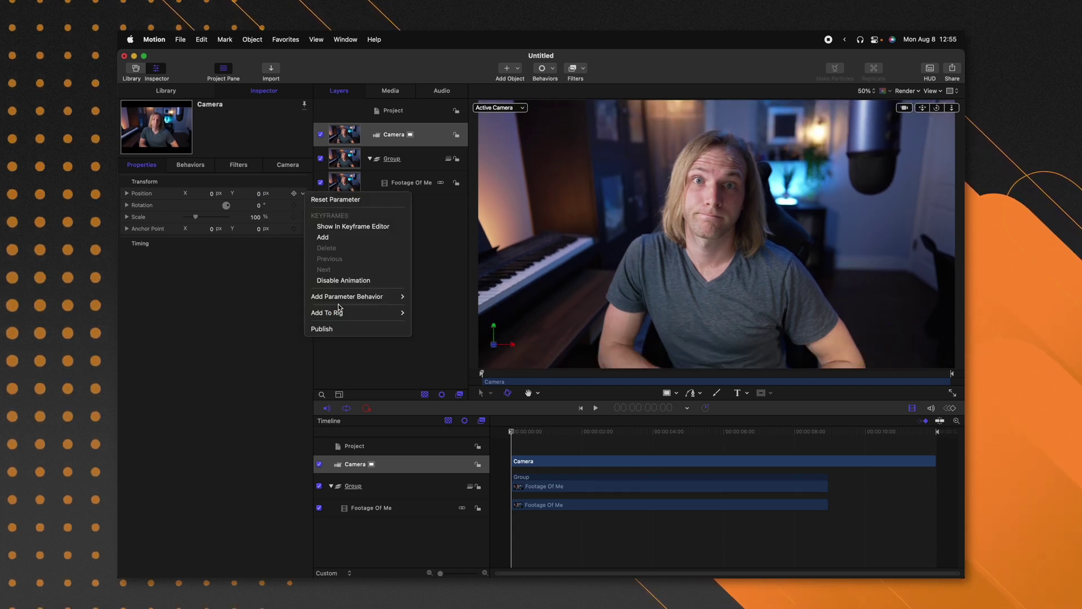
{"action": "mouse_move", "coordinate": [347, 302]}
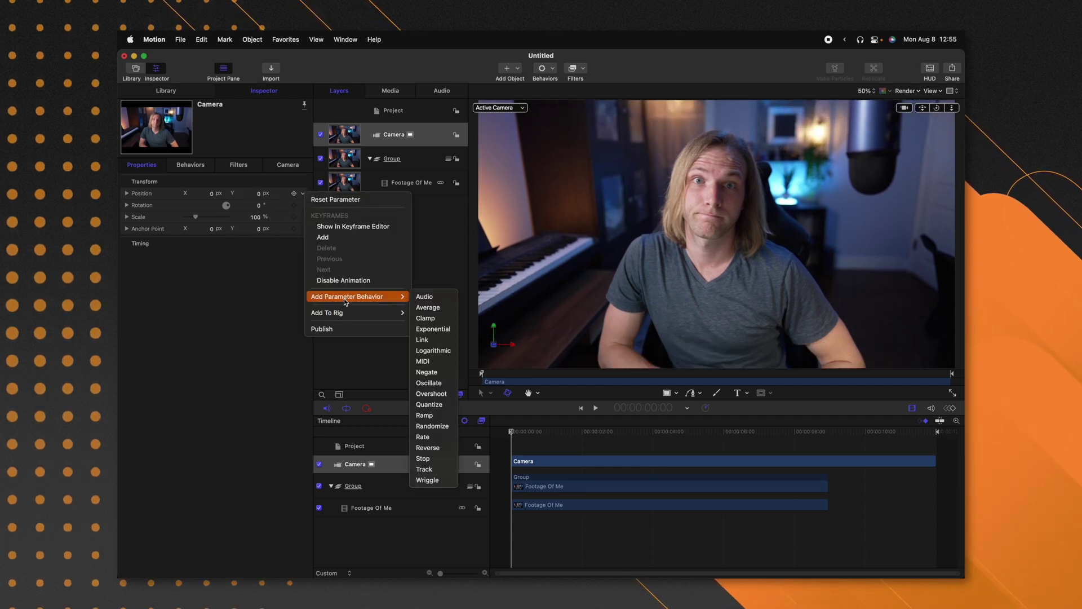
{"action": "left_click", "coordinate": [424, 469]}
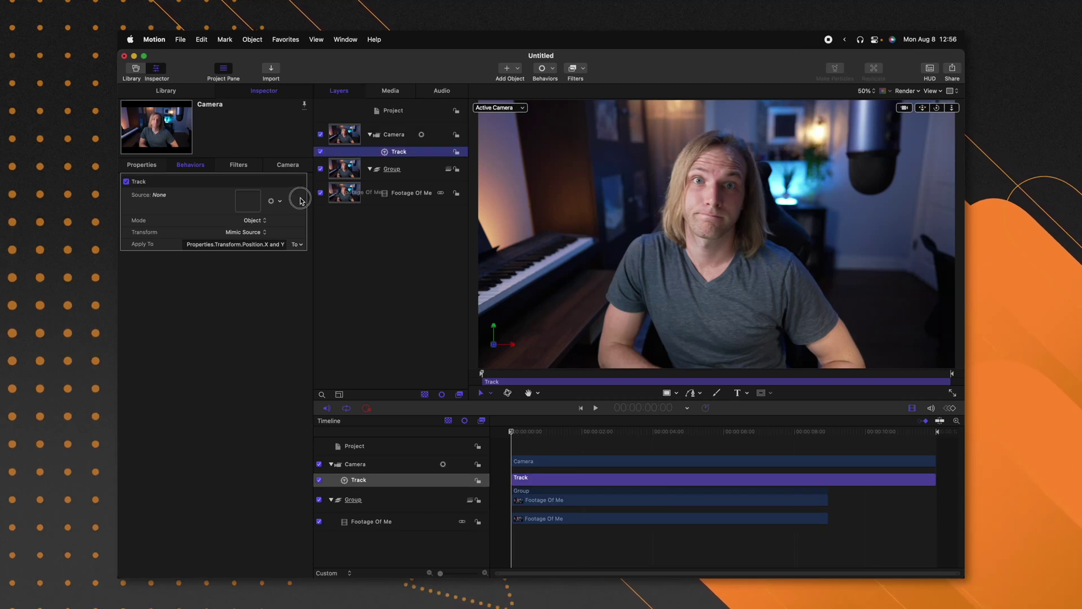
- Set Footage Of Me as the Track source, analyze the face, and play back the result
{"action": "left_click_drag", "start_coordinate": [301, 200], "coordinate": [246, 202]}
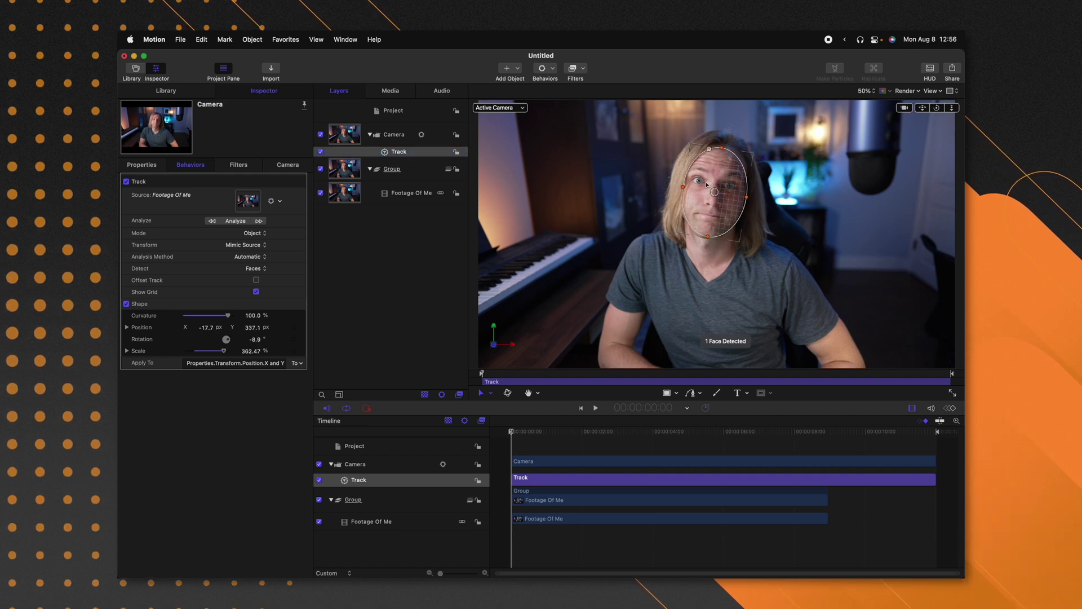
{"action": "left_click", "coordinate": [236, 222]}
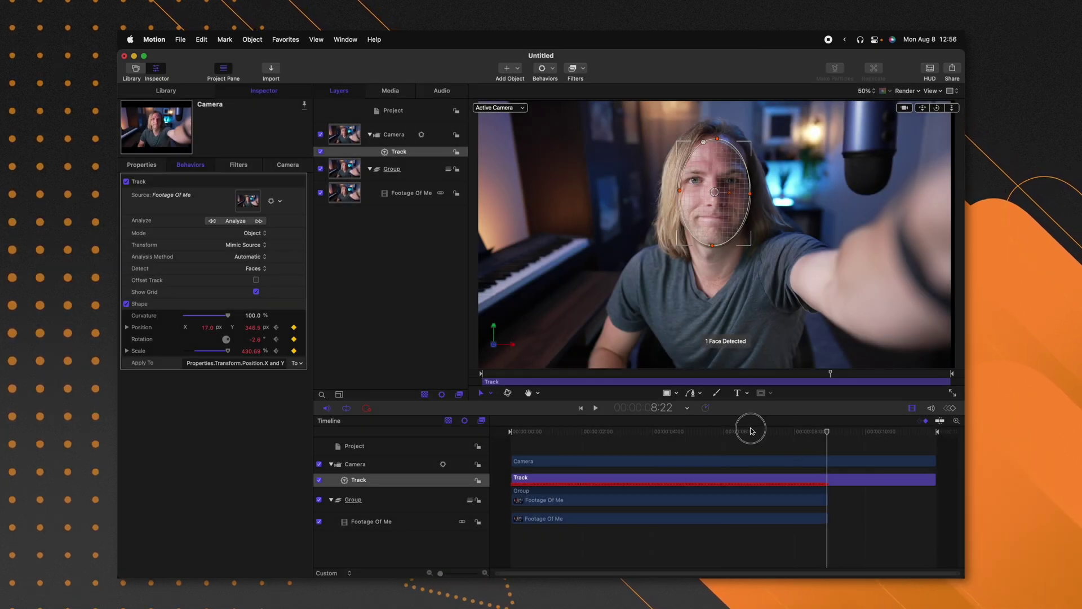
{"action": "key", "text": "space"}
{"action": "key", "text": "space"}
{"action": "left_click", "coordinate": [409, 194]}
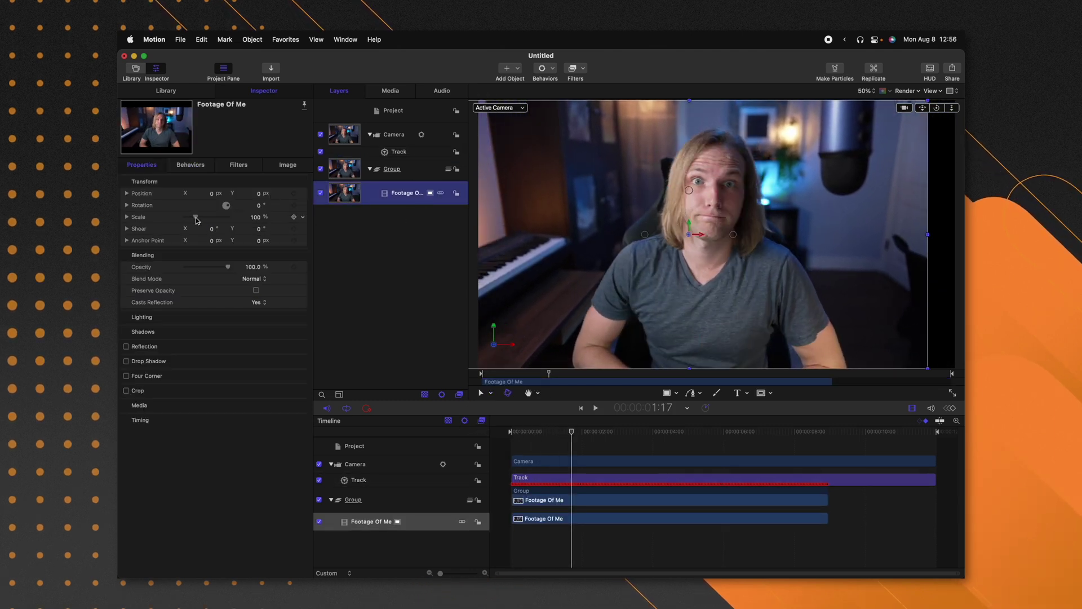
- Scale the Footage Of Me layer to 117%, then scrub and play to check the tracked framing
{"action": "left_click_drag", "start_coordinate": [196, 220], "coordinate": [199, 220]}
{"action": "left_click_drag", "start_coordinate": [601, 435], "coordinate": [512, 435]}
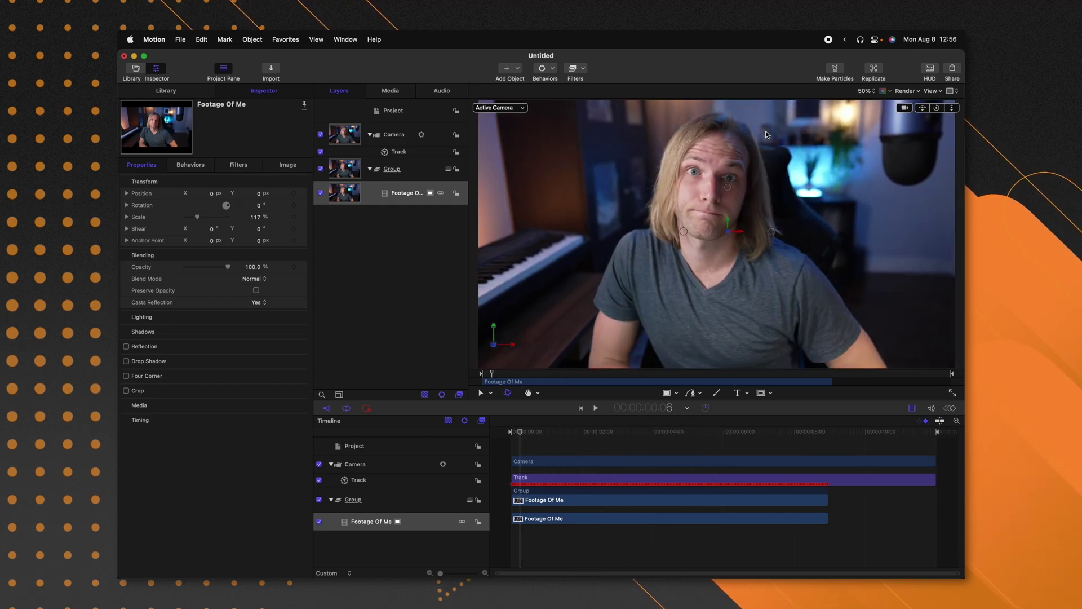
{"action": "left_click", "coordinate": [594, 407]}
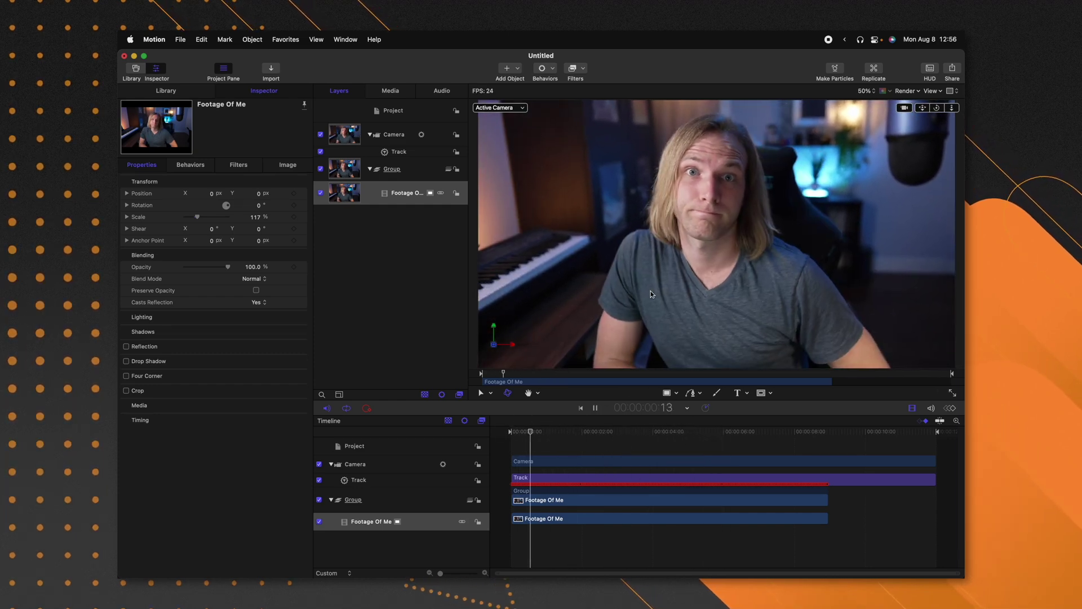